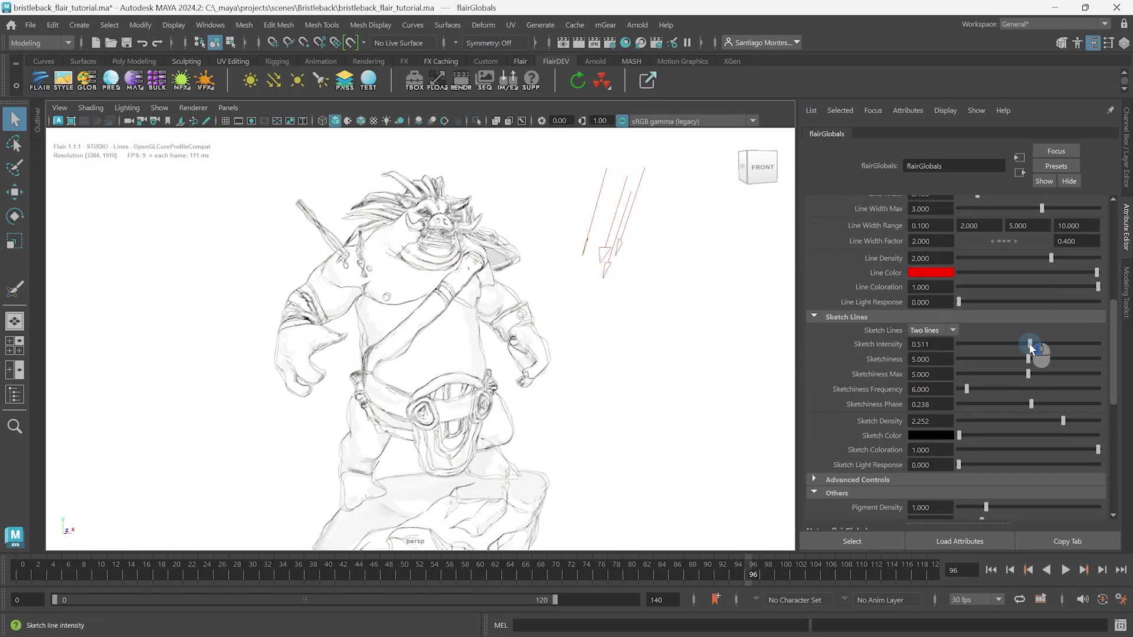
# Raise the Sketch Intensity in the Flair globals to about 0.81
pyautogui.moveTo(1030, 347)
pyautogui.mouseDown()
pyautogui.moveTo(964, 350)
pyautogui.moveTo(1070, 345)
pyautogui.mouseUp()
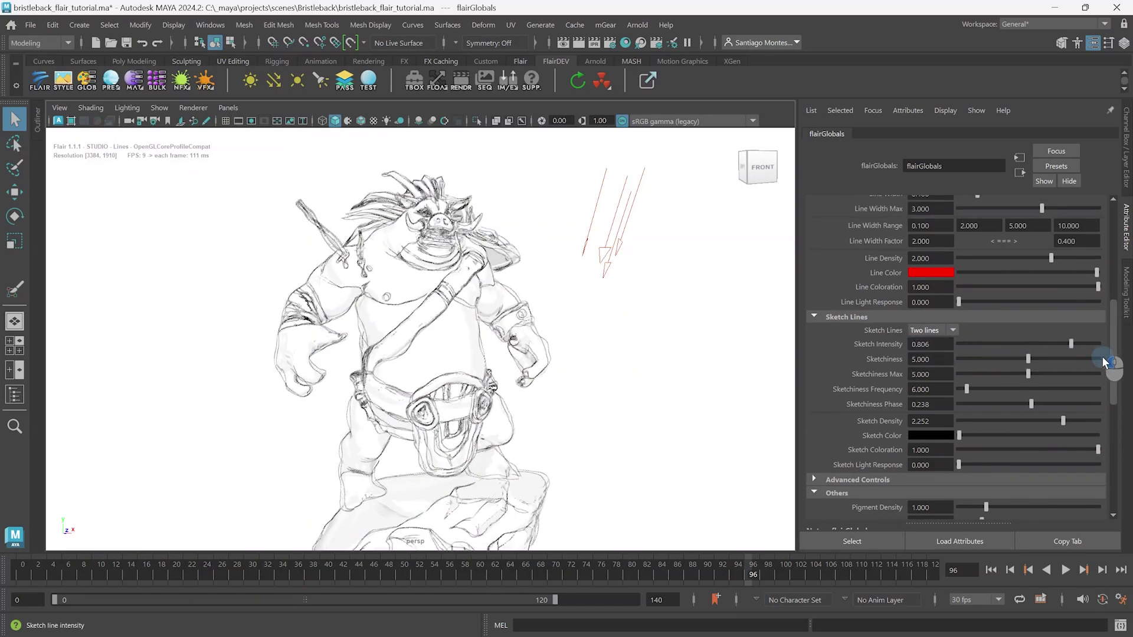
pyautogui.click(205, 79)
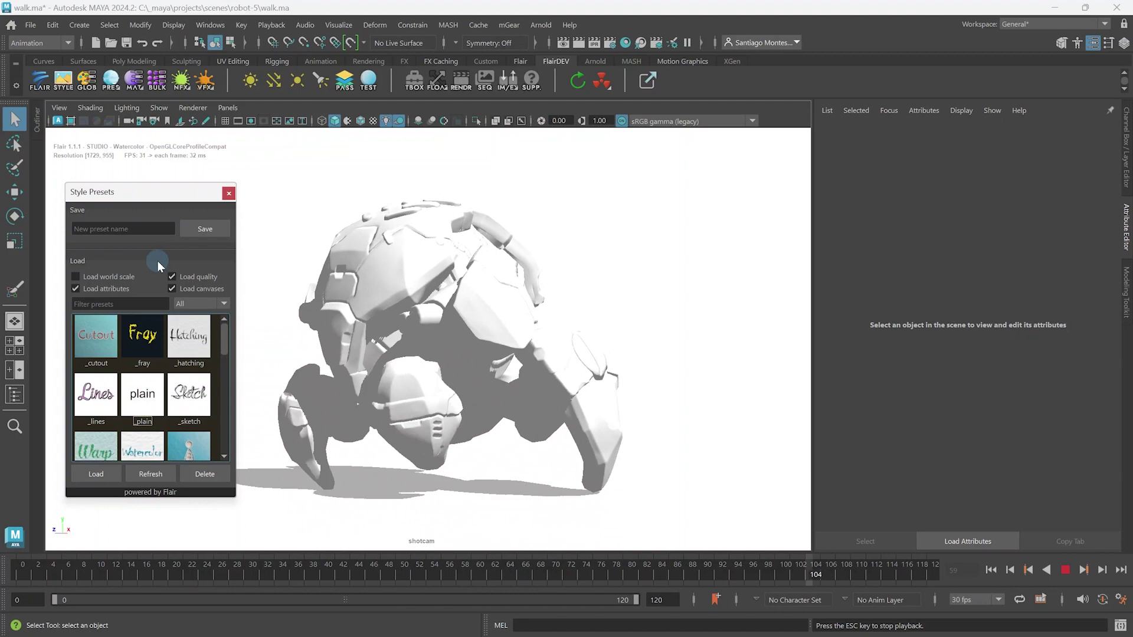
# Load the _sketch style preset in the robot scene
pyautogui.click(188, 394)
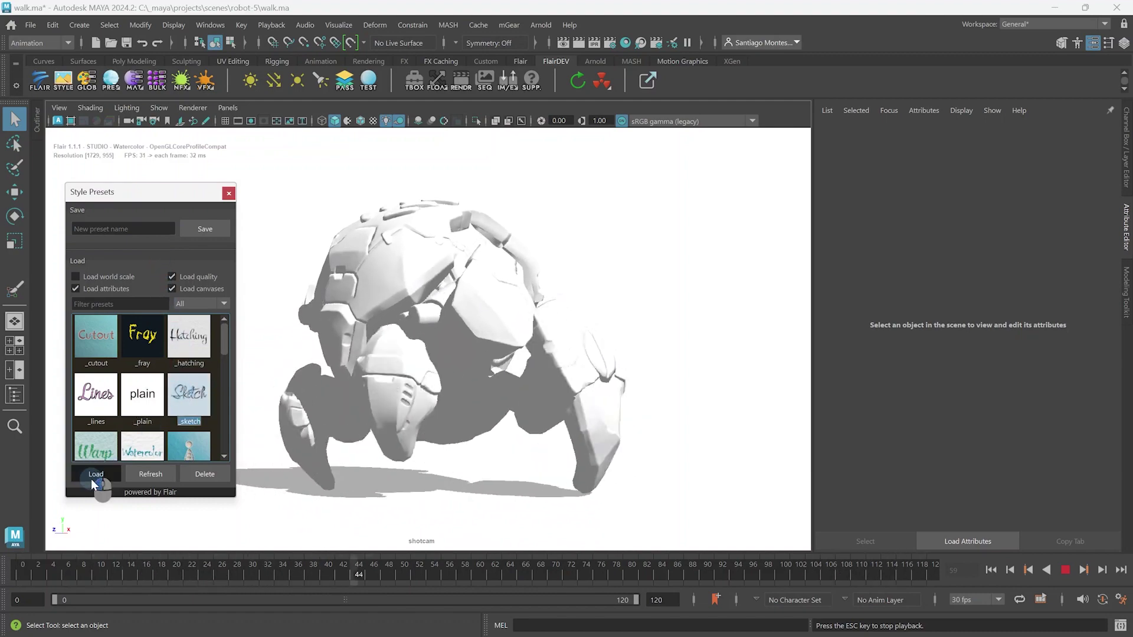
pyautogui.click(92, 477)
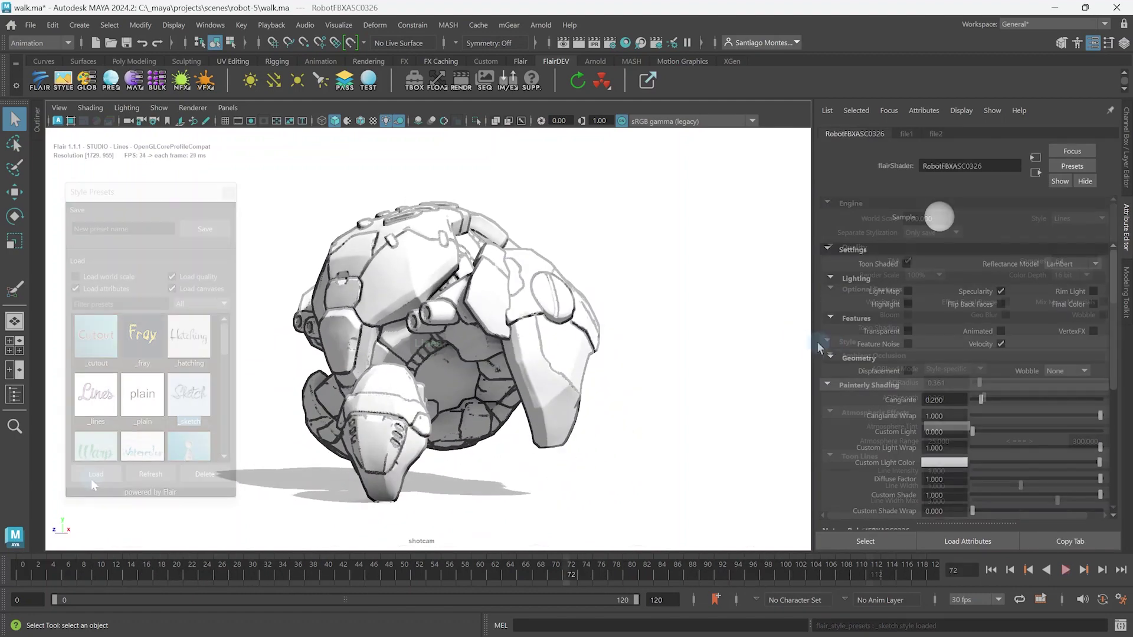
pyautogui.click(877, 345)
pyautogui.hotkey('alt', 'v')
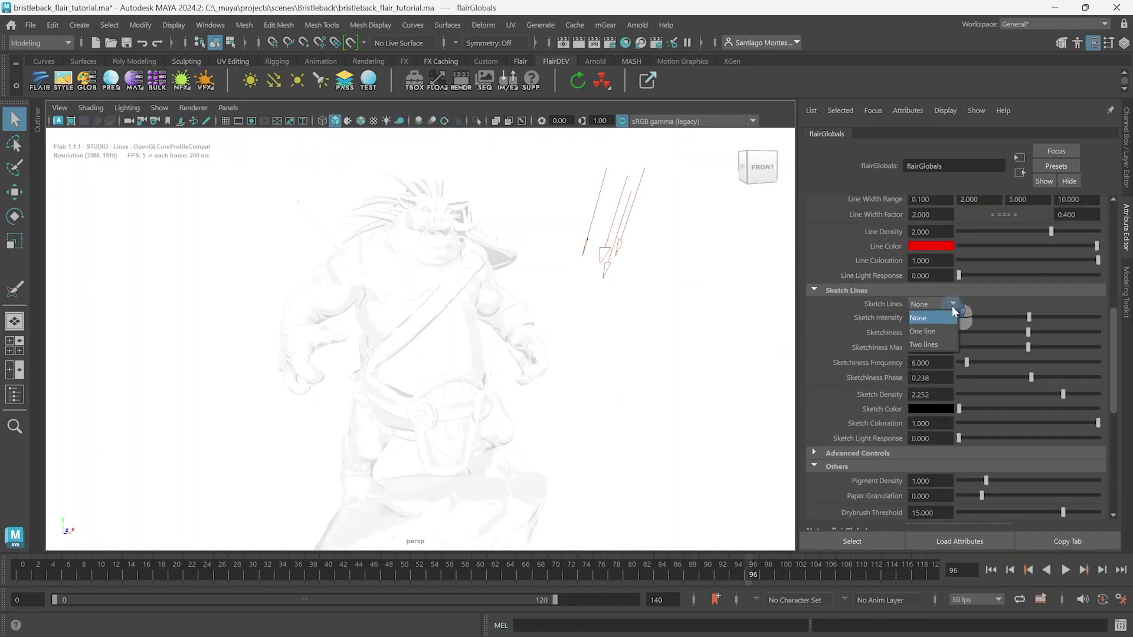
# Set Sketch Lines to Two lines for the boar character scene and clear the selection
pyautogui.click(951, 305)
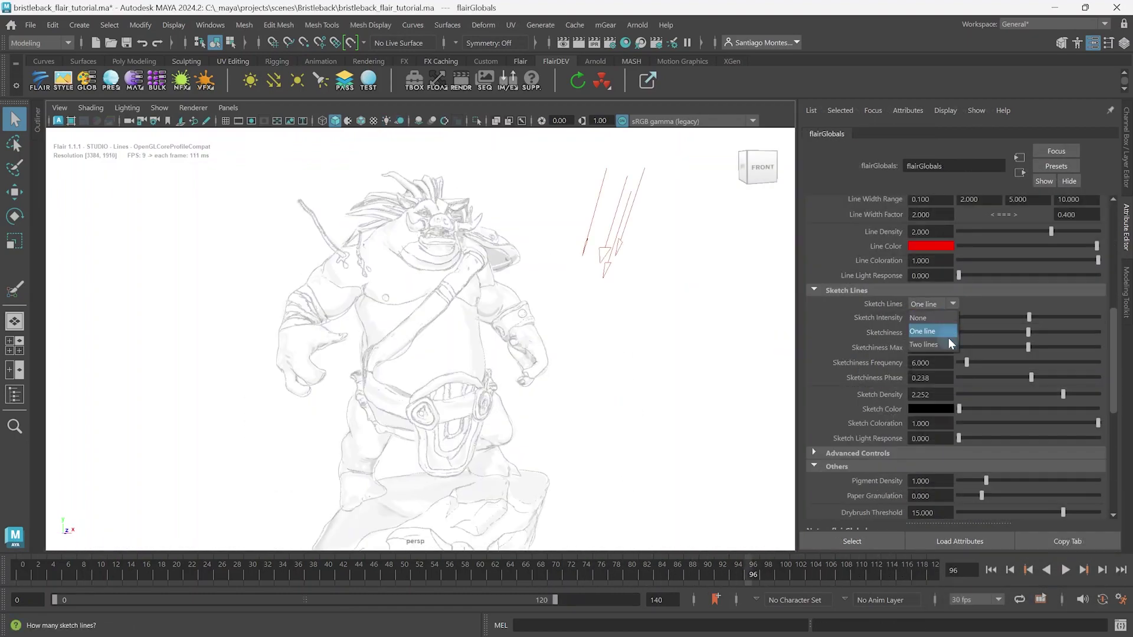
pyautogui.click(948, 341)
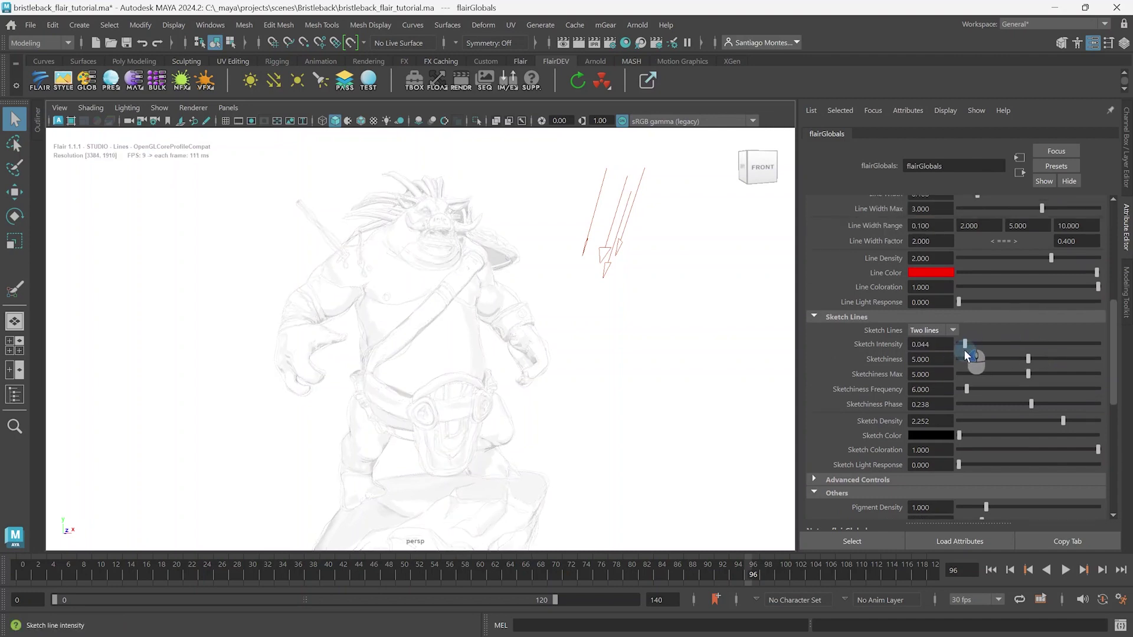
pyautogui.click(693, 285)
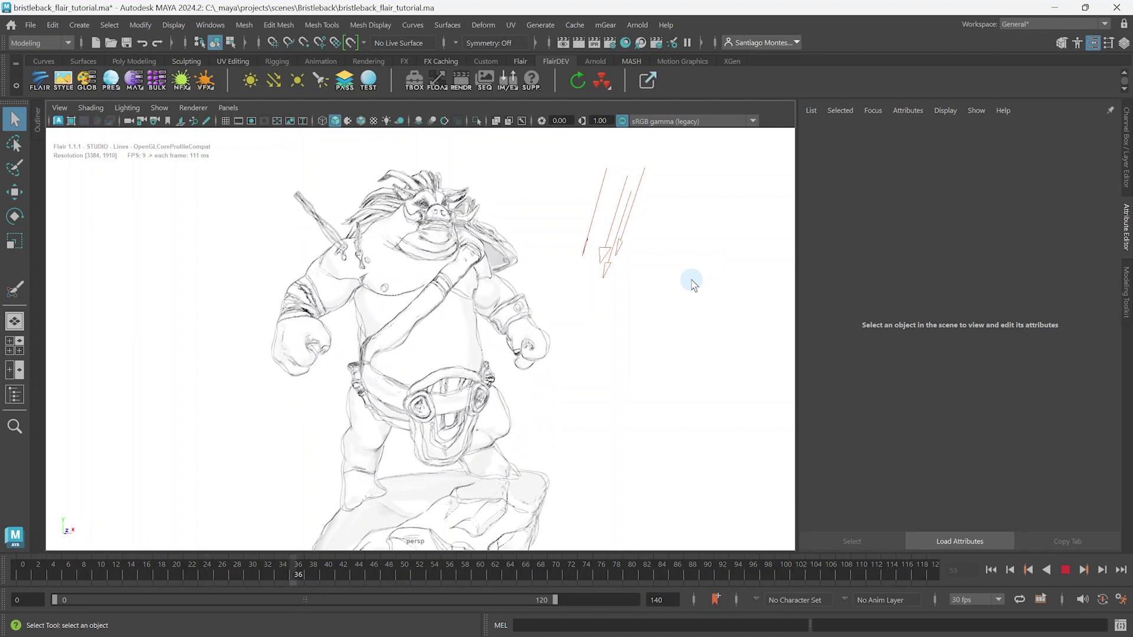
# Stop the playback and show the Sketch Lines settings of the Flair globals node
pyautogui.hotkey('alt', 'v')
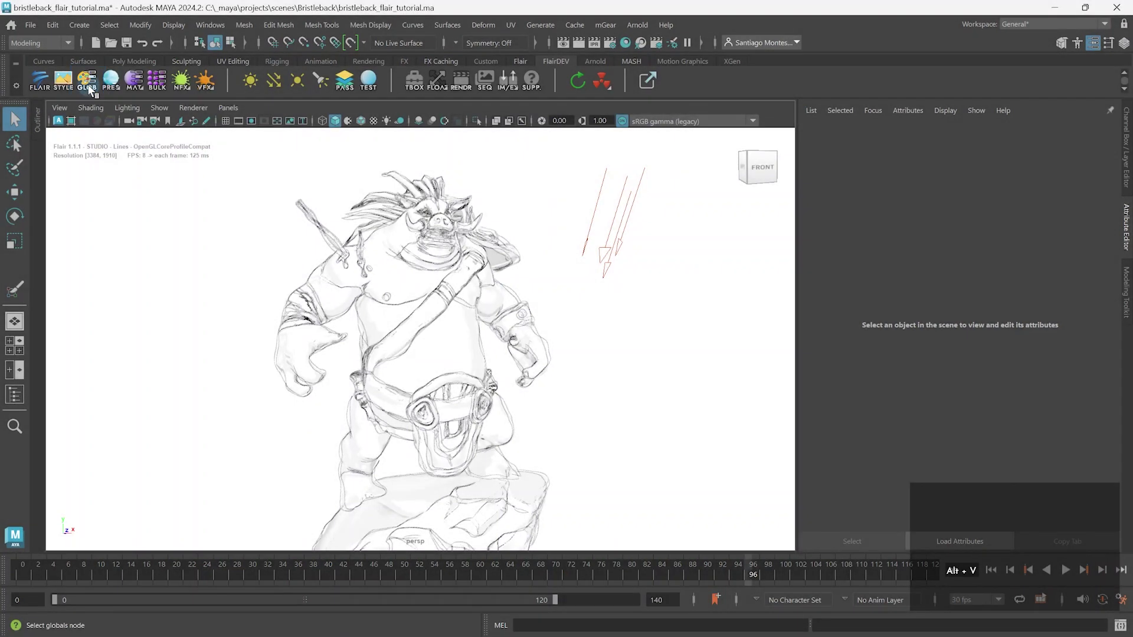
pyautogui.click(89, 86)
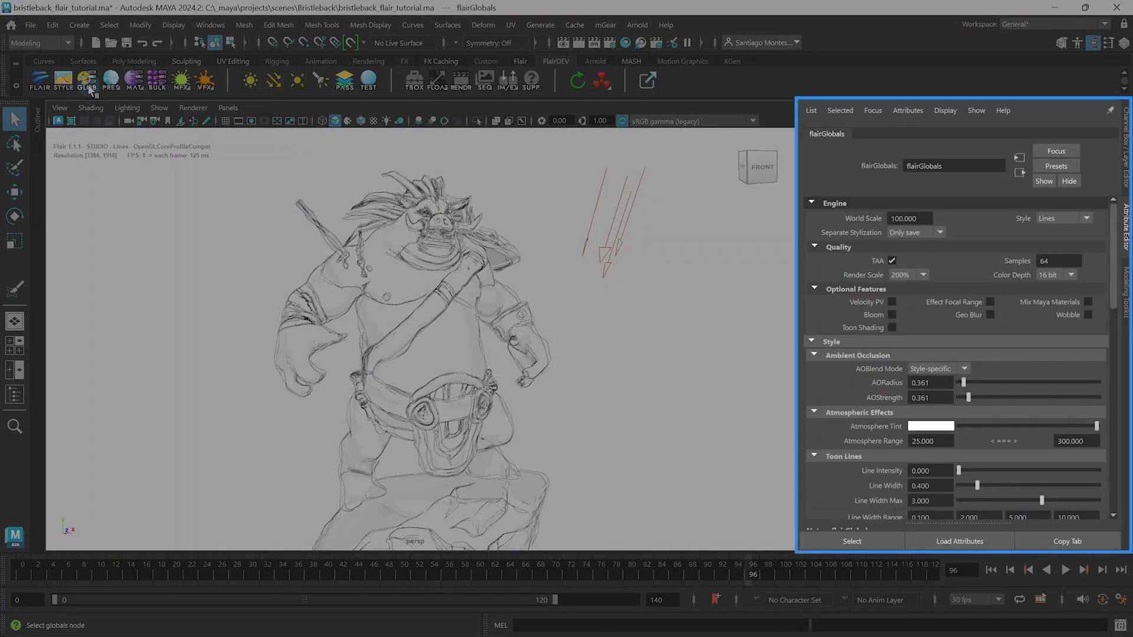
pyautogui.scroll(-10, 833, 423)
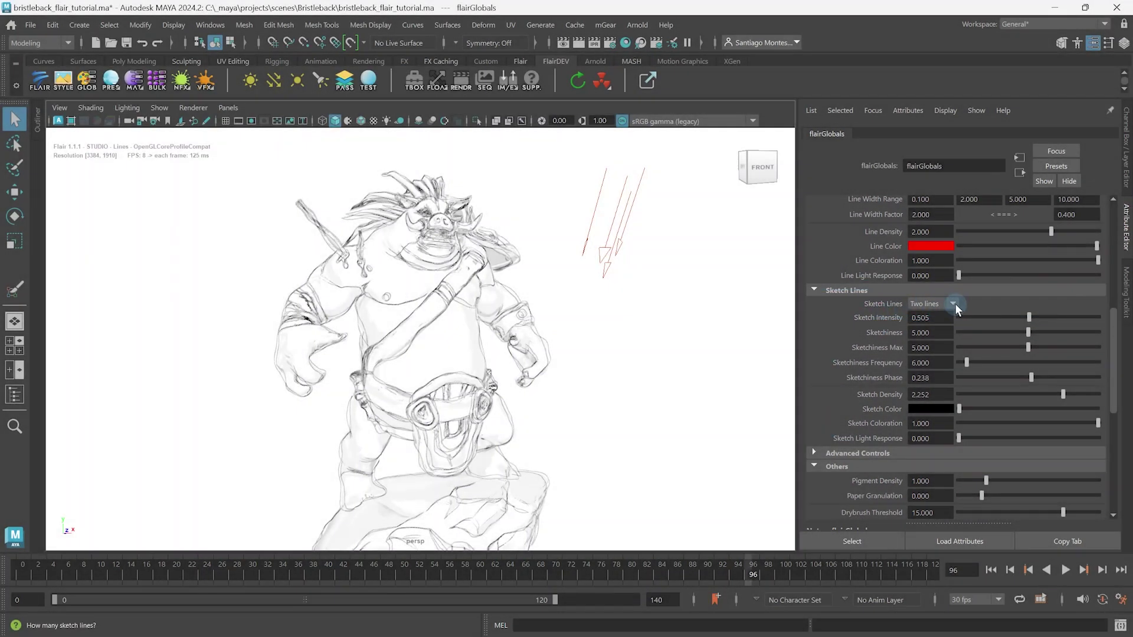
# Try the Sketch Lines options None and One line, and return to Two lines
pyautogui.click(955, 303)
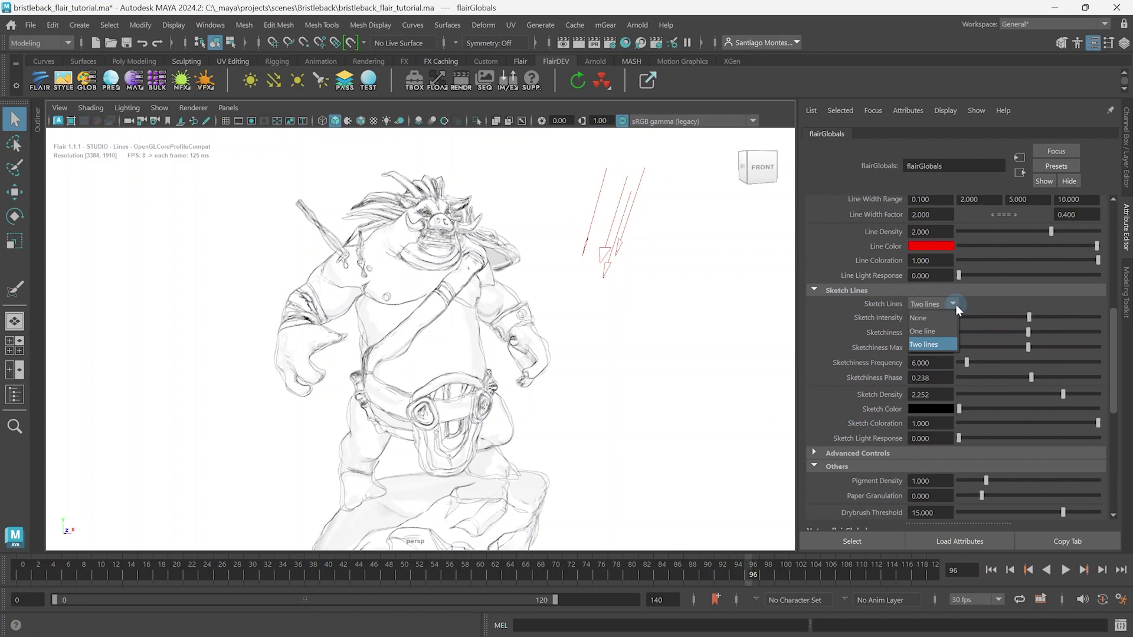
pyautogui.click(947, 320)
pyautogui.click(951, 304)
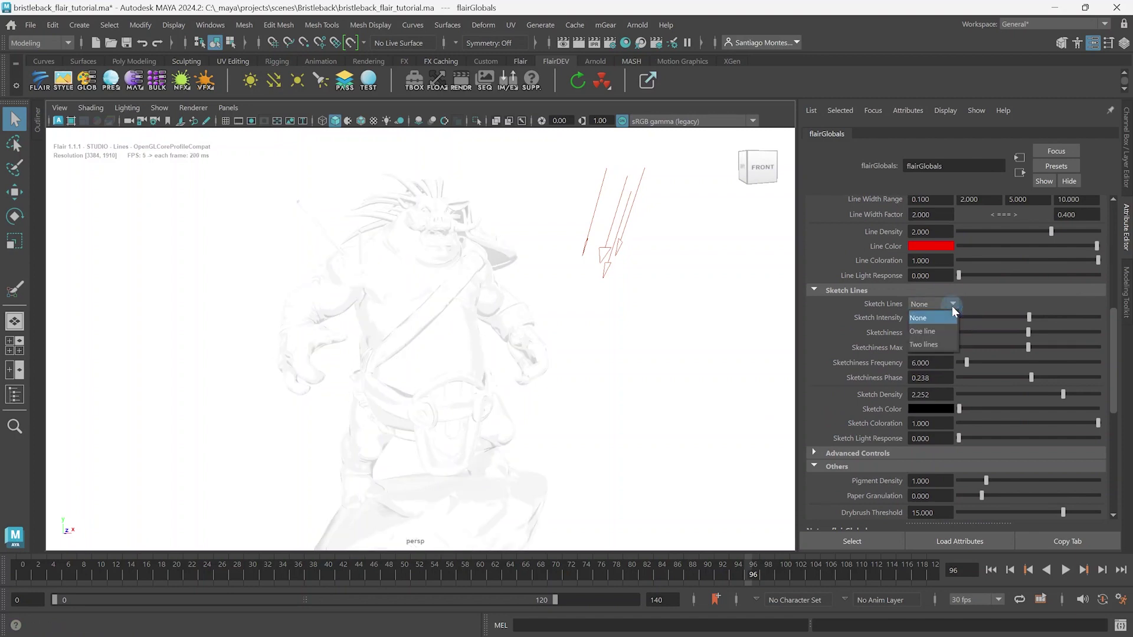
pyautogui.click(947, 333)
pyautogui.click(953, 302)
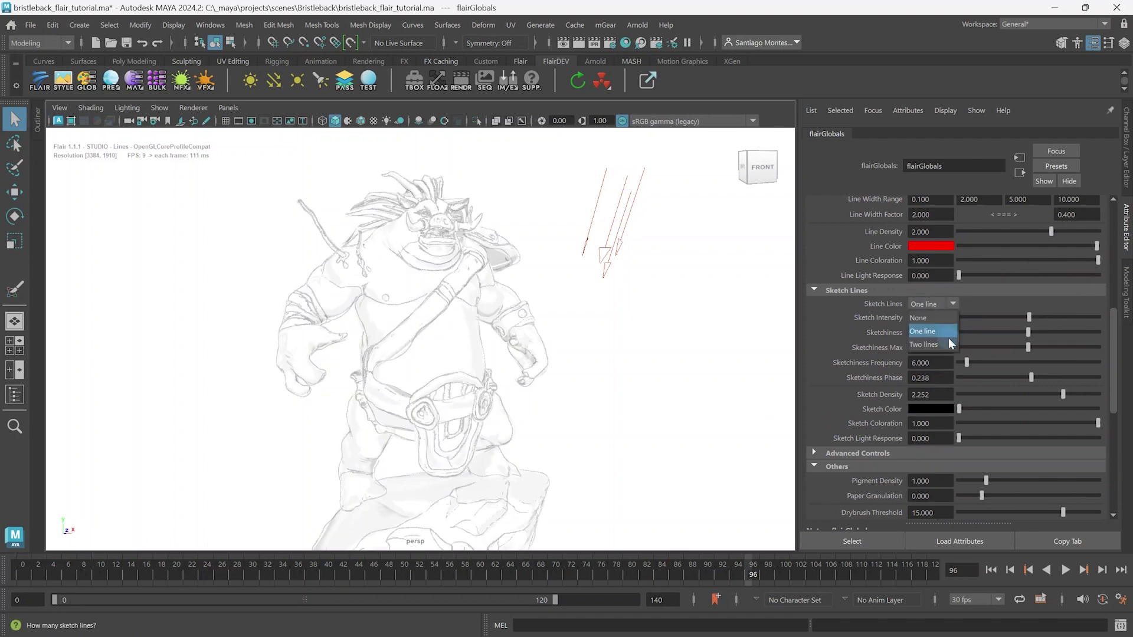
pyautogui.click(947, 341)
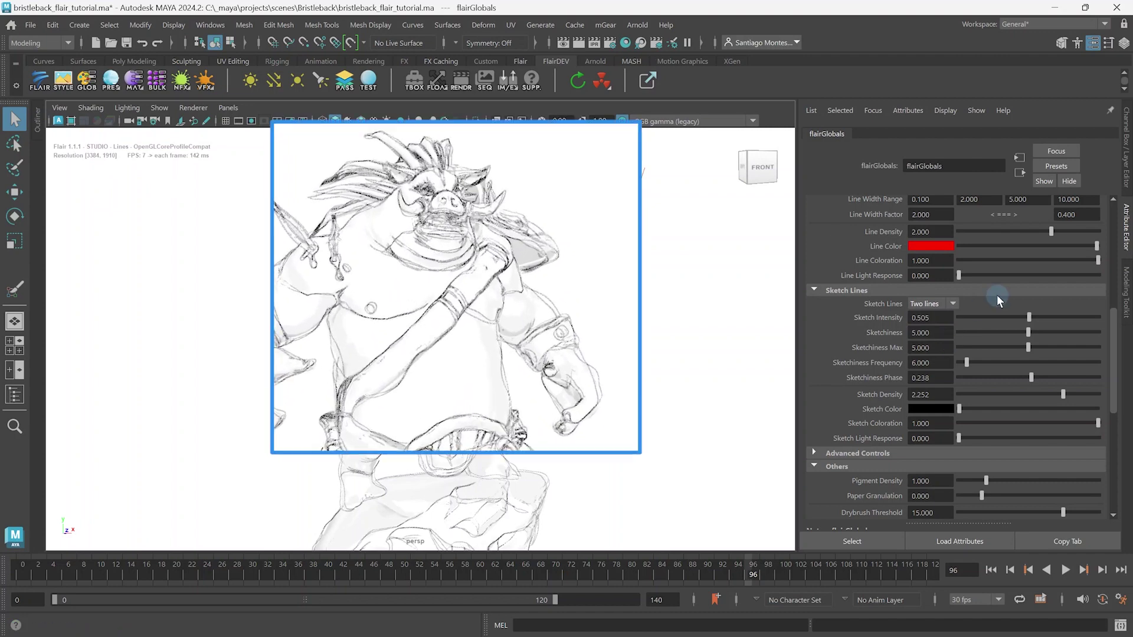
# Raise the toon Line Intensity to 1 for comparison and bring it back to 0
pyautogui.scroll(3, 998, 300)
pyautogui.moveTo(958, 285); pyautogui.dragTo(1100, 287)
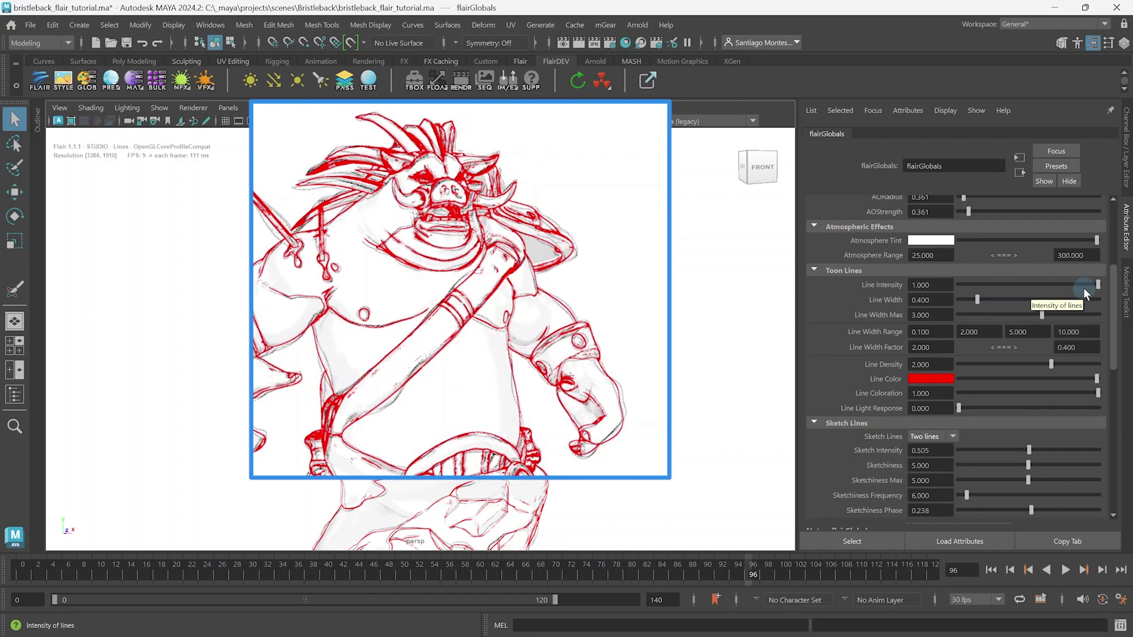
pyautogui.moveTo(1093, 285); pyautogui.dragTo(856, 295)
# Test the Sketch Intensity up to 1 and settle it at about 0.51
pyautogui.scroll(-4, 849, 343)
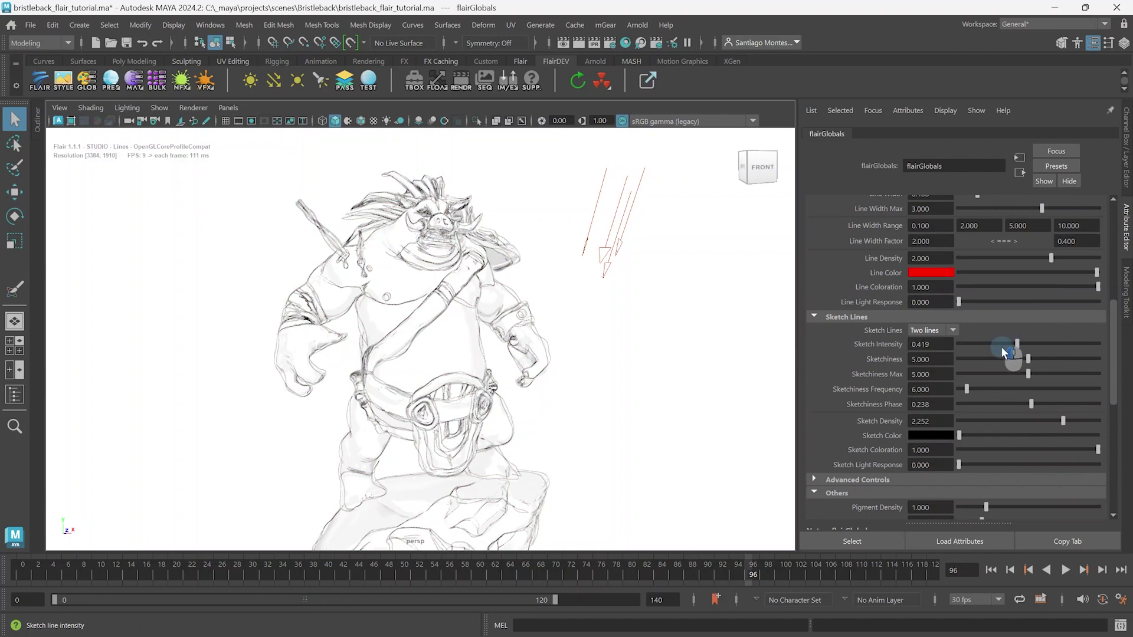
pyautogui.moveTo(1002, 347)
pyautogui.mouseDown()
pyautogui.moveTo(969, 351)
pyautogui.moveTo(1117, 361)
pyautogui.mouseUp()
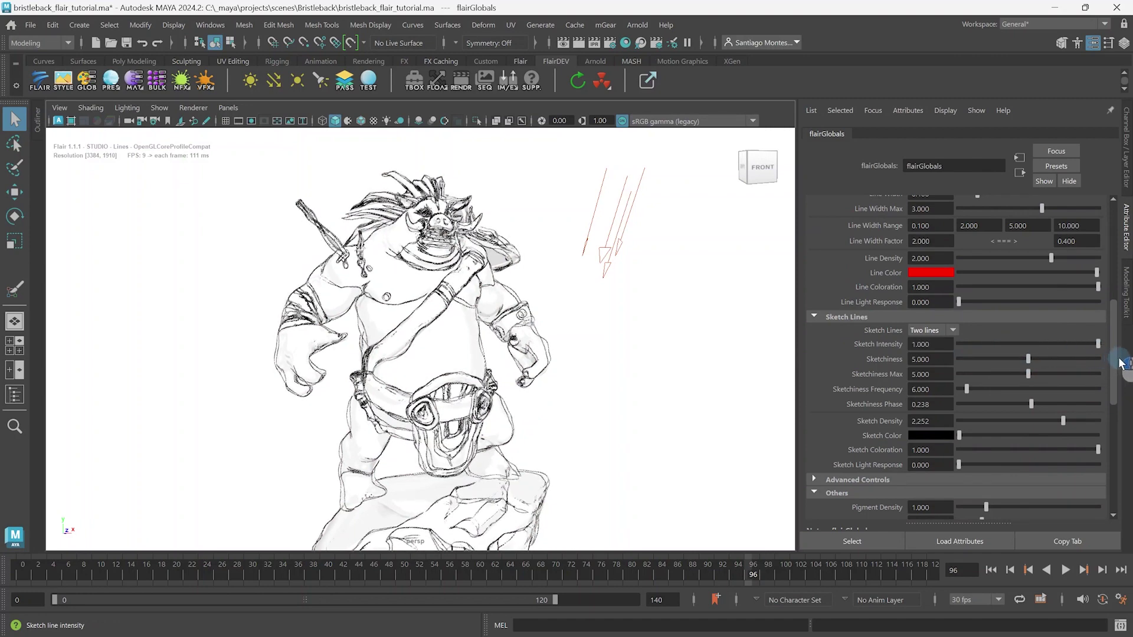
pyautogui.moveTo(1059, 362); pyautogui.dragTo(1028, 358)
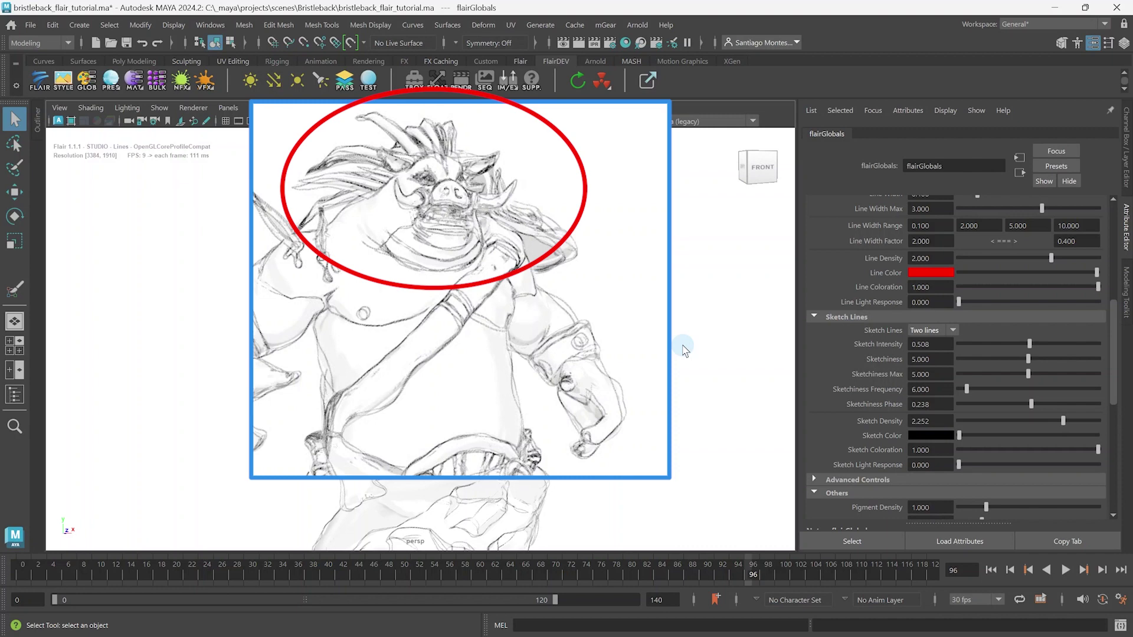
# Paint sketch intensity on the body mesh with VertexFX, using -55 around the face and an increase on the hand
pyautogui.click(652, 279)
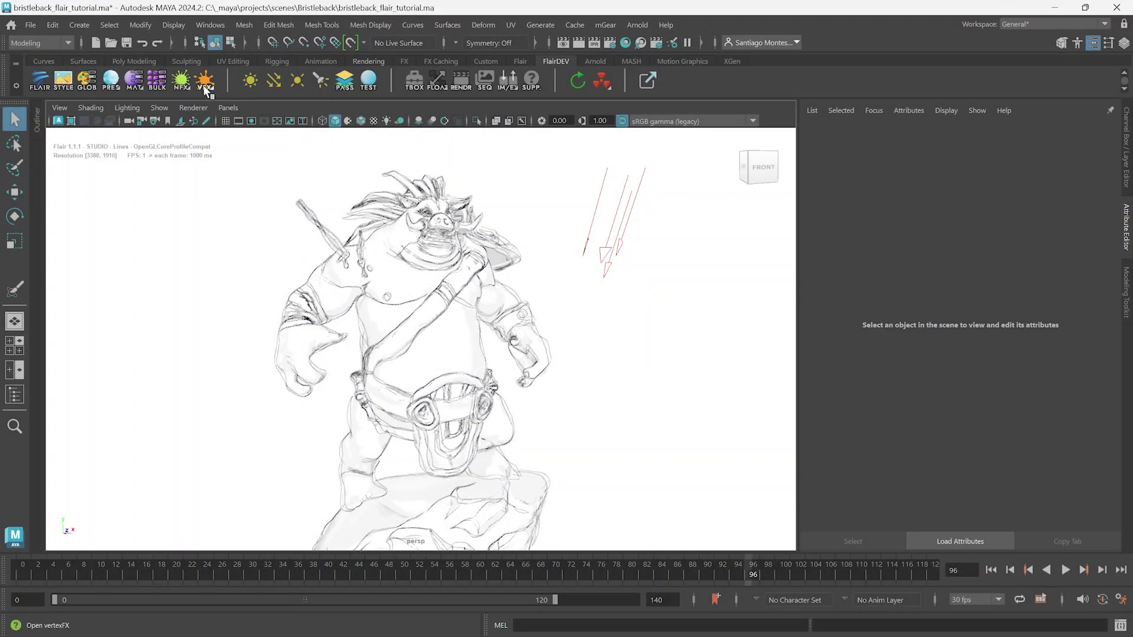
pyautogui.click(205, 82)
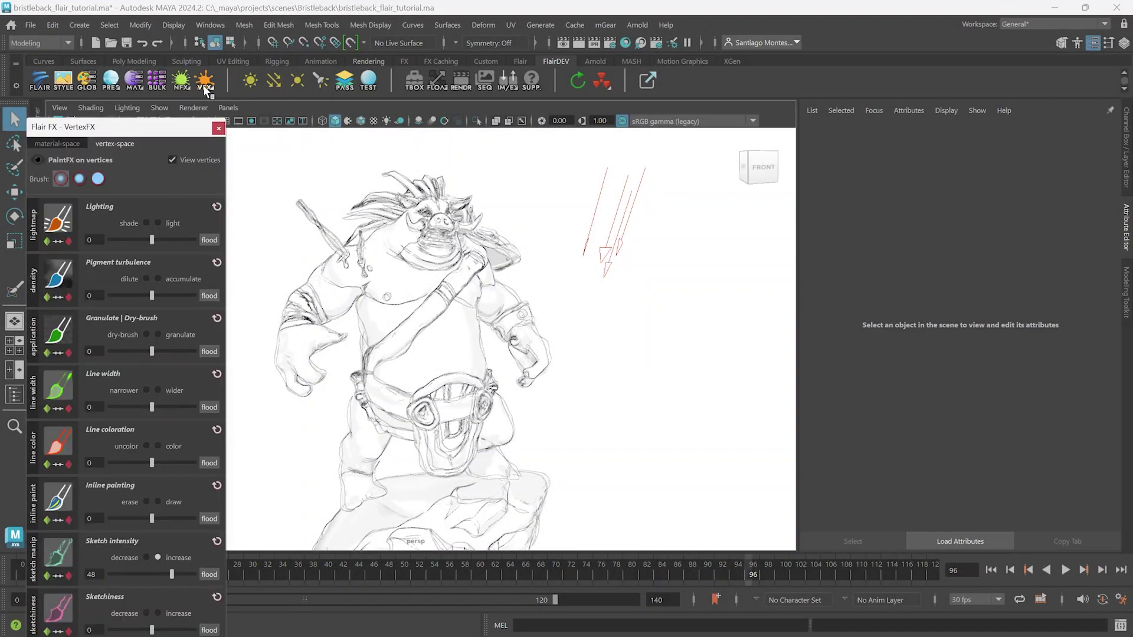
pyautogui.click(386, 268)
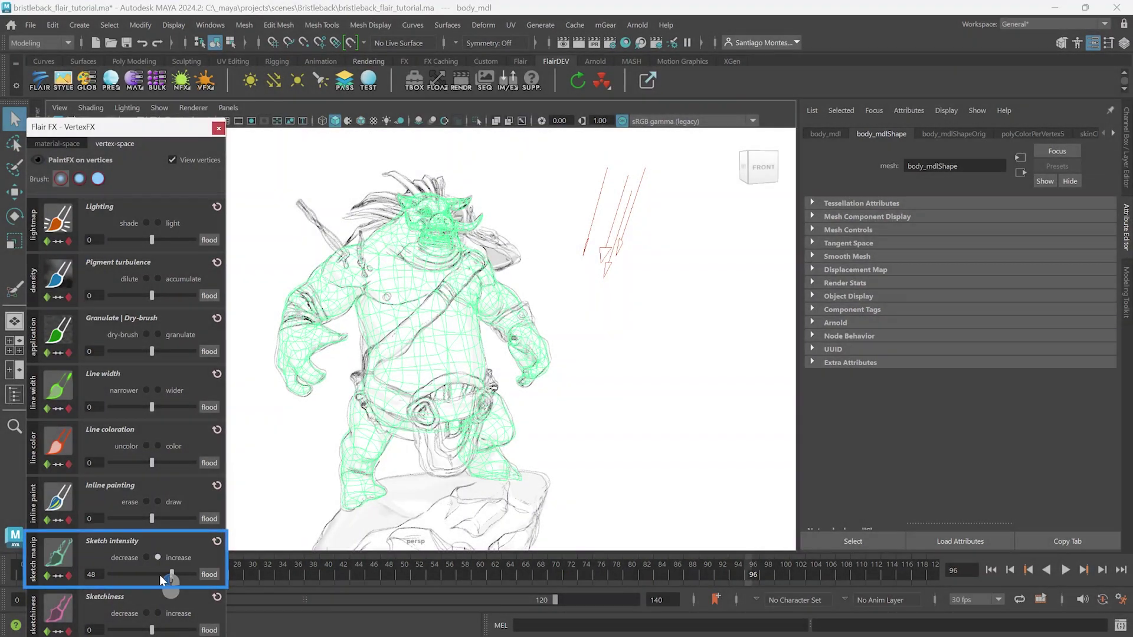
pyautogui.moveTo(163, 581); pyautogui.dragTo(131, 581)
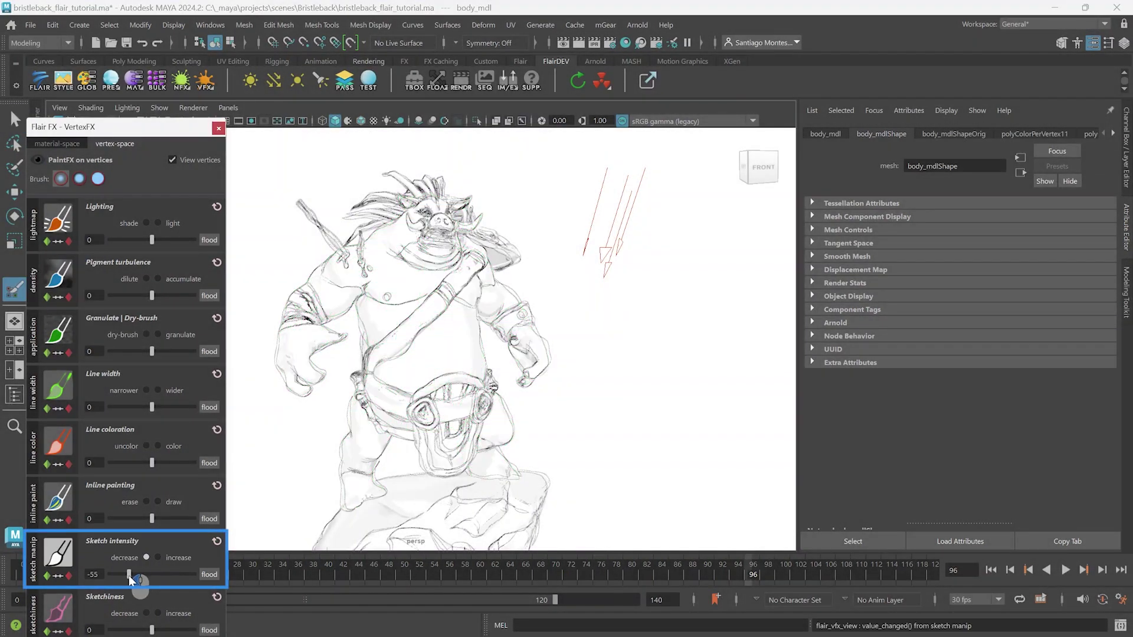
pyautogui.moveTo(430, 212)
pyautogui.mouseDown()
pyautogui.moveTo(442, 236)
pyautogui.moveTo(438, 204)
pyautogui.mouseUp()
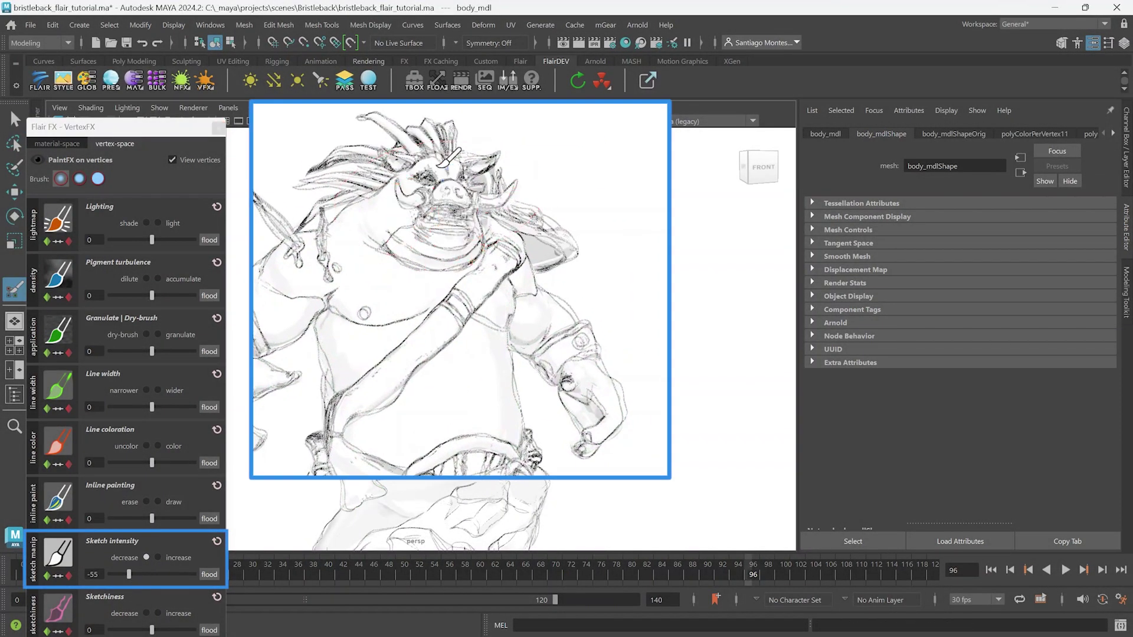
pyautogui.moveTo(448, 158)
pyautogui.mouseDown()
pyautogui.moveTo(439, 189)
pyautogui.moveTo(442, 177)
pyautogui.moveTo(454, 194)
pyautogui.mouseUp()
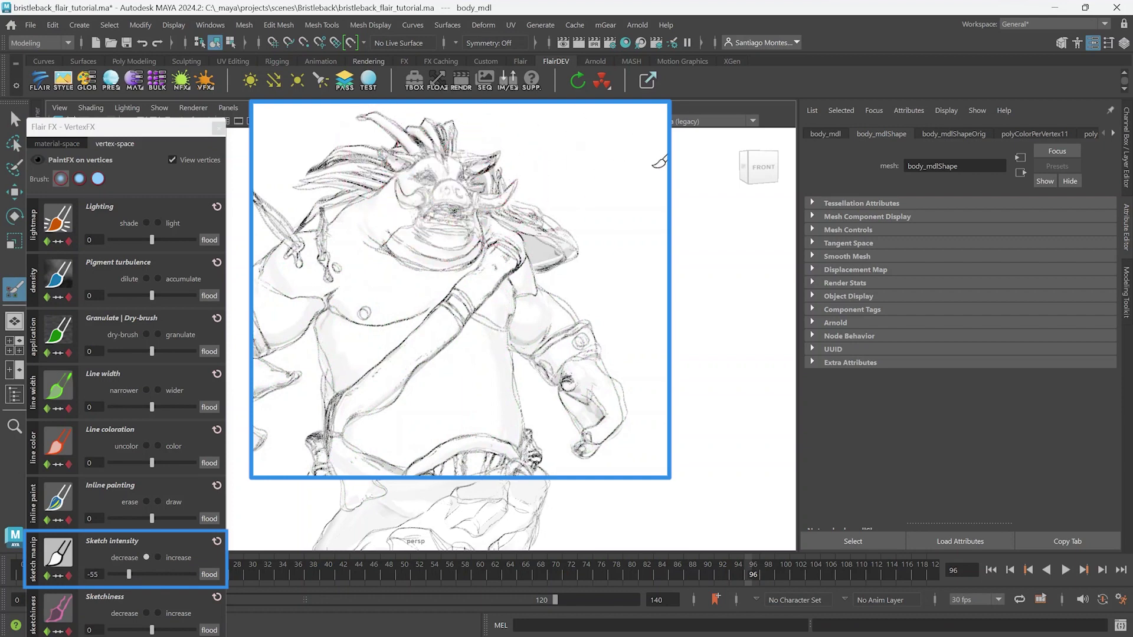
pyautogui.click(170, 558)
pyautogui.moveTo(599, 403)
pyautogui.mouseDown()
pyautogui.moveTo(611, 382)
pyautogui.moveTo(581, 448)
pyautogui.moveTo(619, 377)
pyautogui.mouseUp()
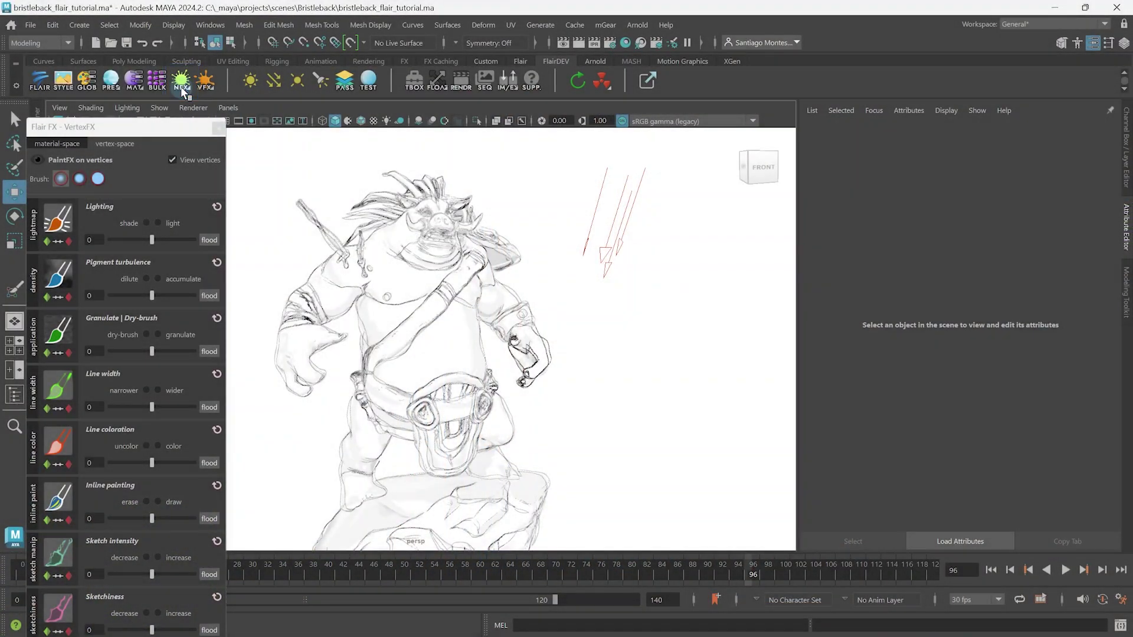
# Add Simple noise to the body material's sketch intensity with NoiseFX and adjust its noise amount and scale
pyautogui.click(182, 88)
pyautogui.click(380, 262)
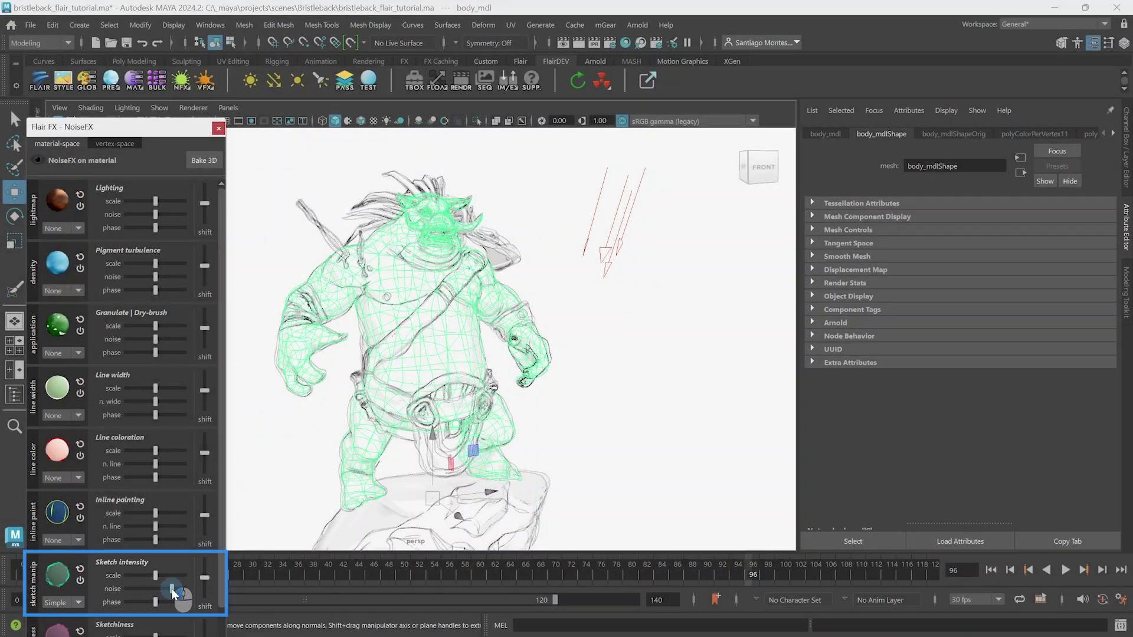
pyautogui.click(164, 577)
pyautogui.moveTo(165, 577)
pyautogui.mouseDown()
pyautogui.moveTo(150, 586)
pyautogui.moveTo(166, 584)
pyautogui.moveTo(180, 607)
pyautogui.mouseUp()
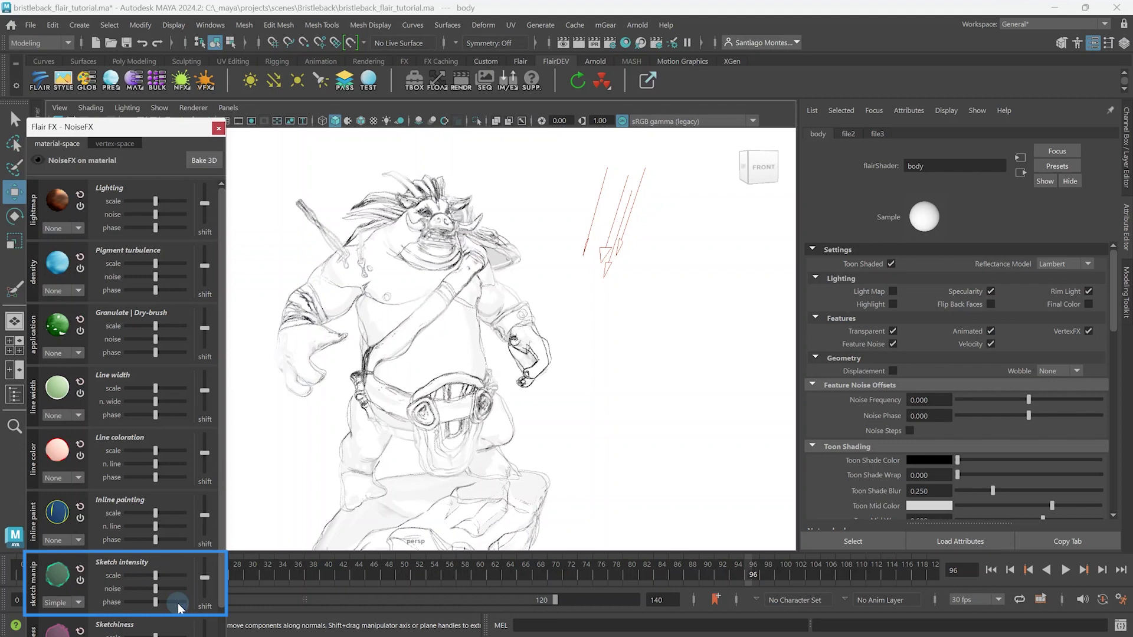
# Move the sphere over the character's lower body, clear the selection and toggle playback
pyautogui.click(645, 462)
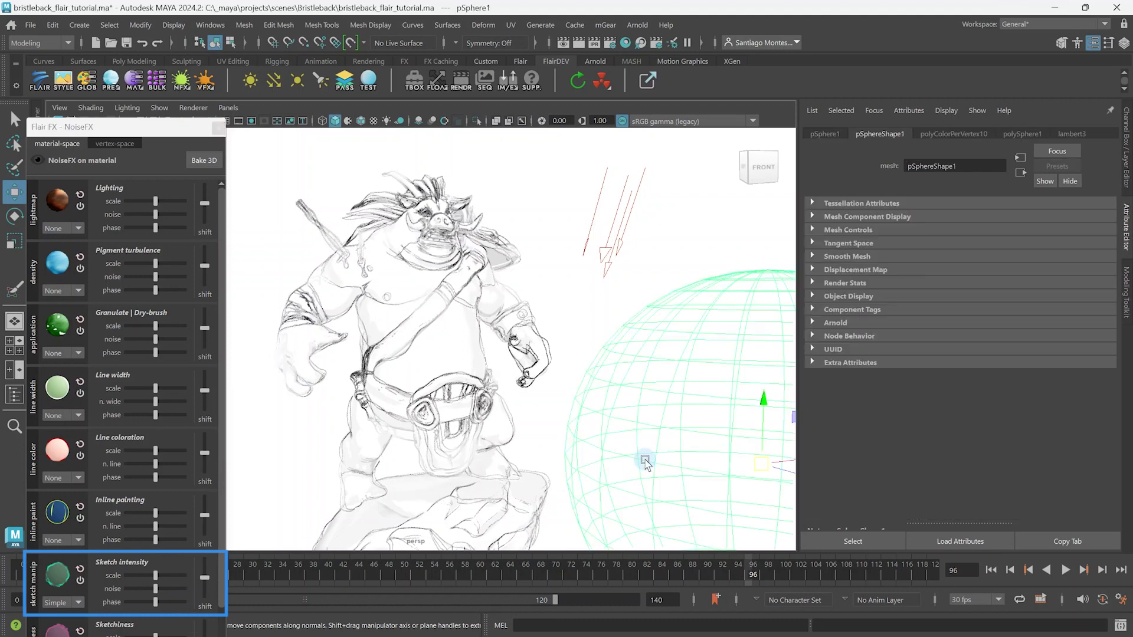
pyautogui.moveTo(765, 463)
pyautogui.mouseDown()
pyautogui.moveTo(450, 443)
pyautogui.moveTo(442, 493)
pyautogui.moveTo(430, 495)
pyautogui.mouseUp()
pyautogui.click(614, 336)
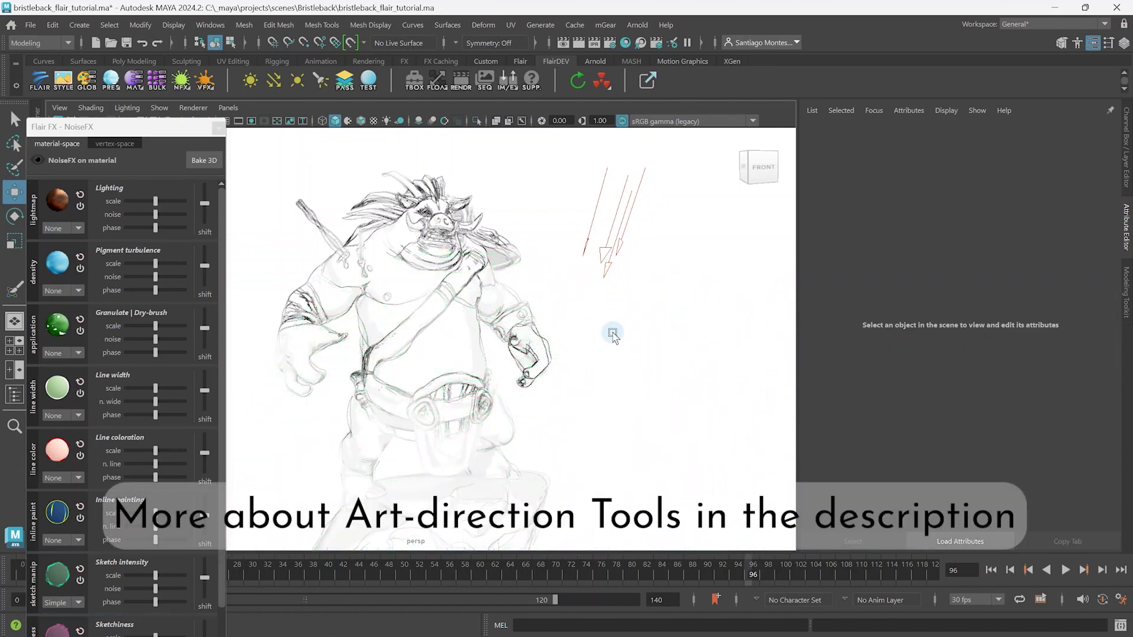
pyautogui.hotkey('alt', 'v')
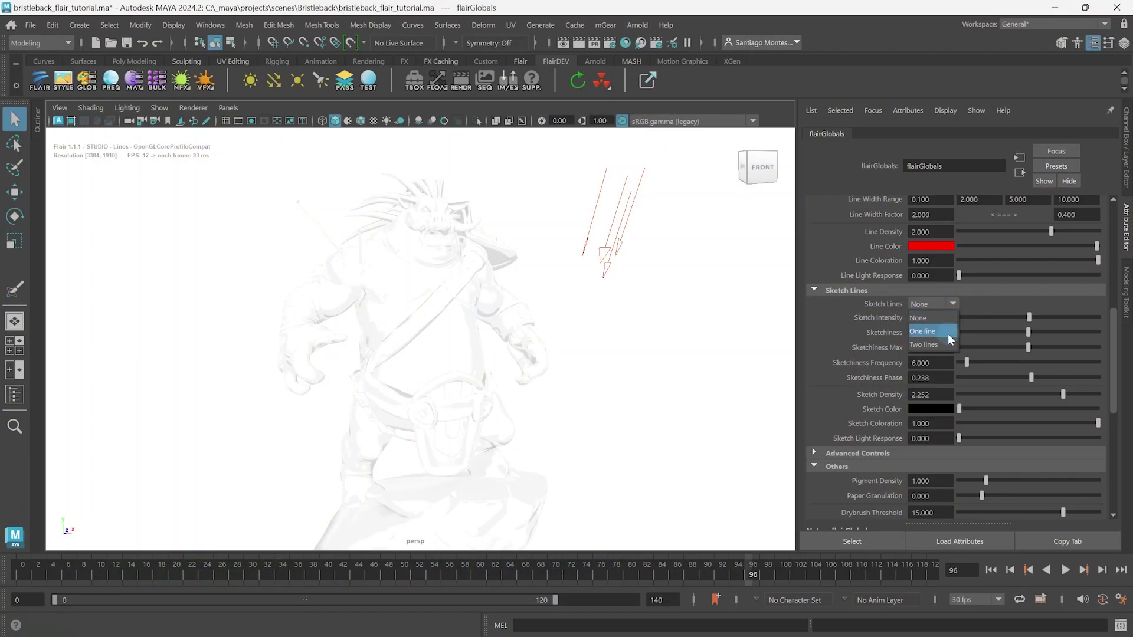
# Set Sketch Lines to Two lines and raise the Sketch Intensity to its maximum
pyautogui.click(953, 307)
pyautogui.click(948, 341)
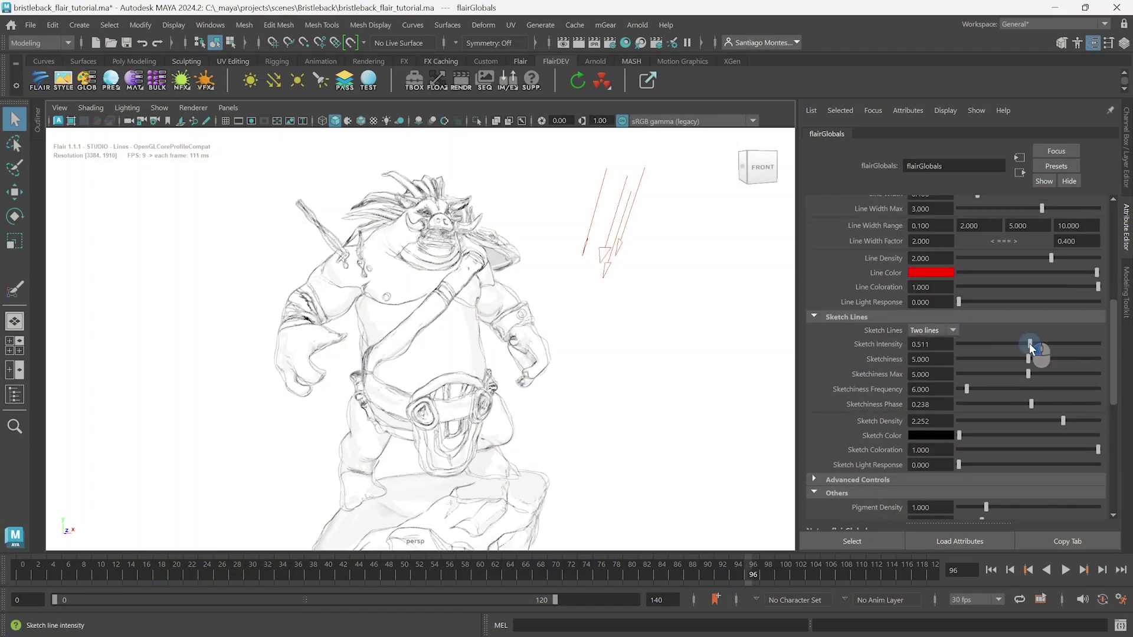
pyautogui.moveTo(1030, 348)
pyautogui.mouseDown()
pyautogui.moveTo(964, 350)
pyautogui.moveTo(1121, 363)
pyautogui.mouseUp()
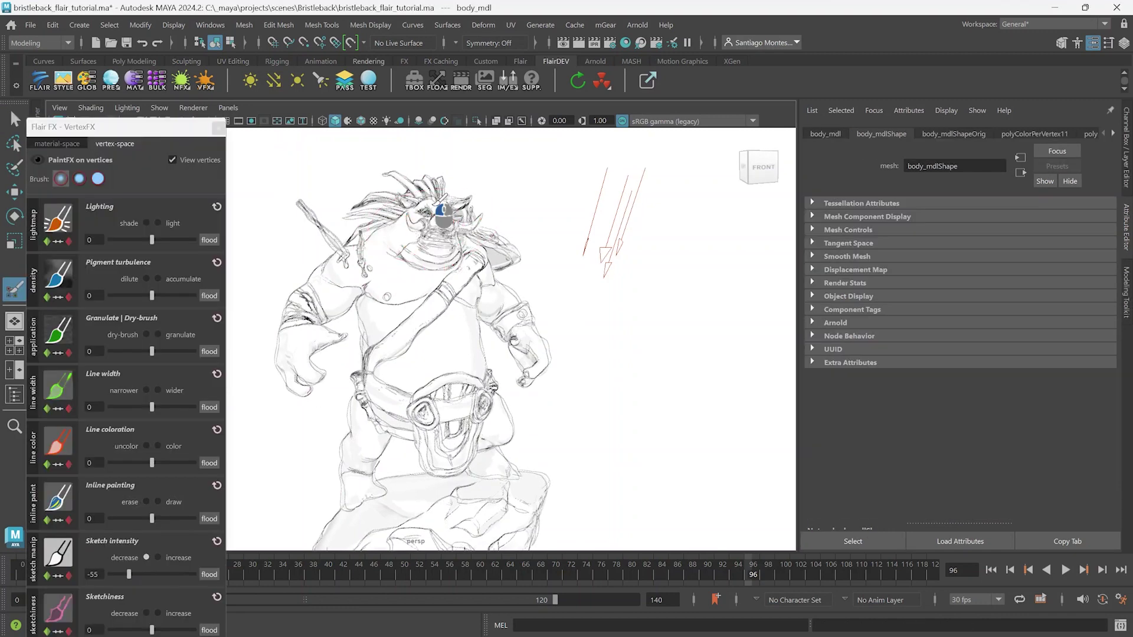
# Paint reduced sketch intensity on the boar's face with VertexFX and move the sphere onto the character
pyautogui.click(448, 207)
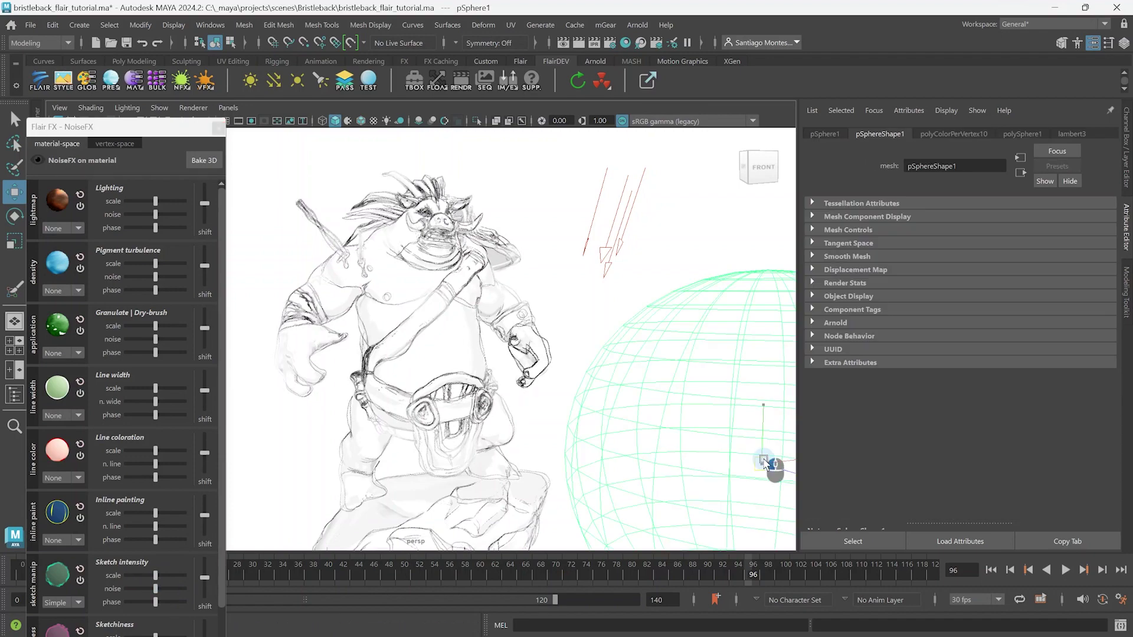
pyautogui.moveTo(771, 468); pyautogui.dragTo(470, 444)
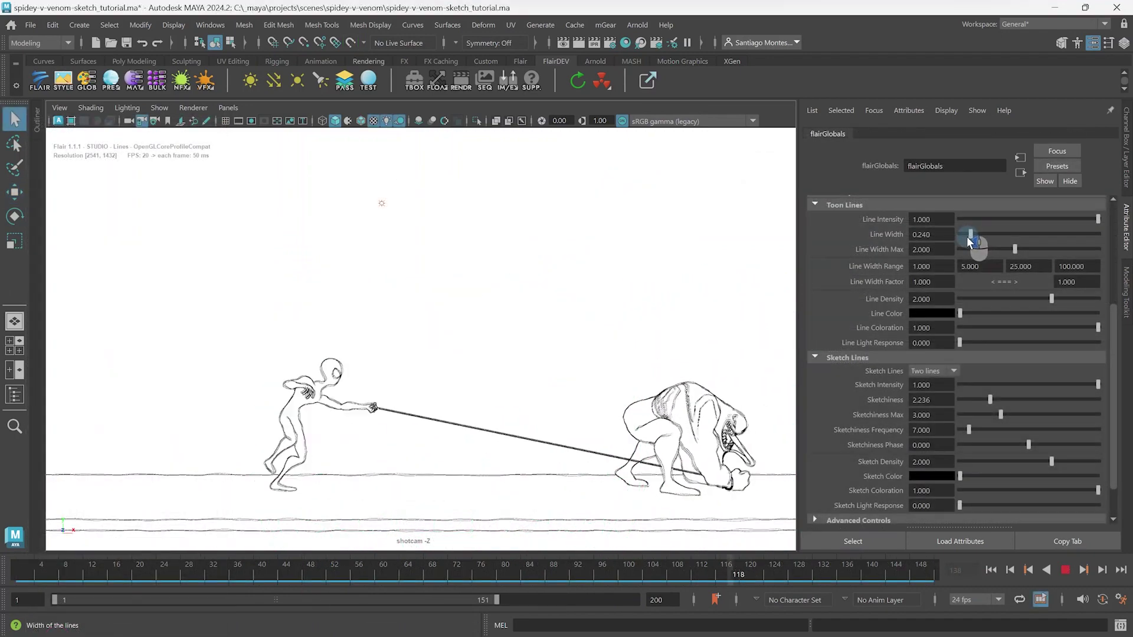
# Raise the toon Line Width in the spidey-v-venom scene and set the close Line Width Factor to 0.5 in the AT-AT scene
pyautogui.moveTo(973, 234)
pyautogui.mouseDown()
pyautogui.moveTo(957, 239)
pyautogui.moveTo(1128, 264)
pyautogui.mouseUp()
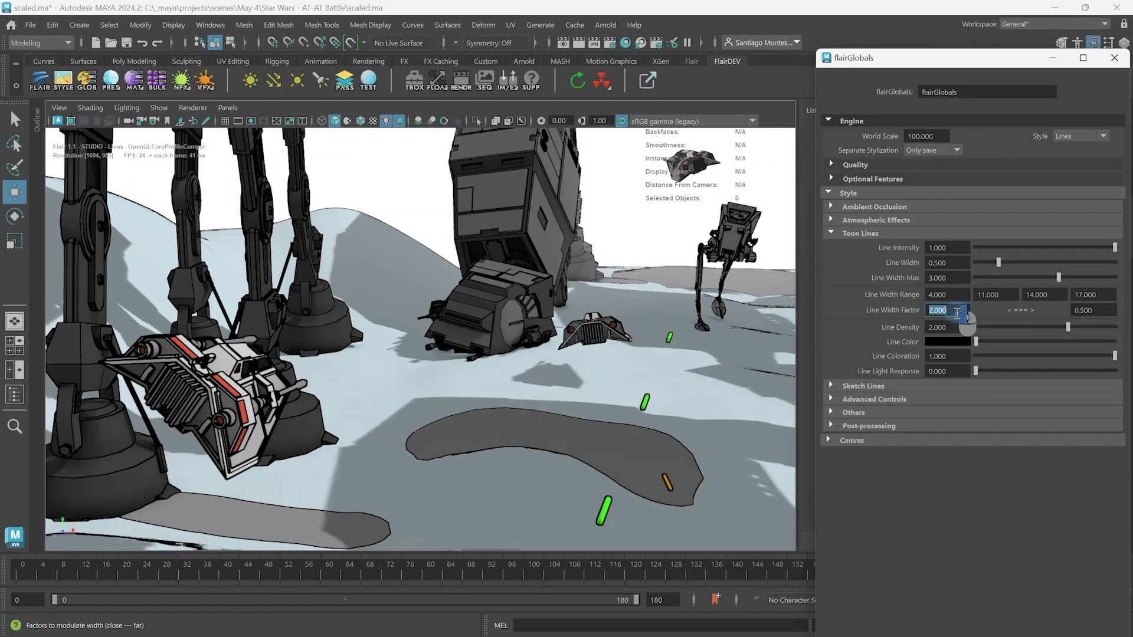
pyautogui.write('.5')
pyautogui.press('Return')
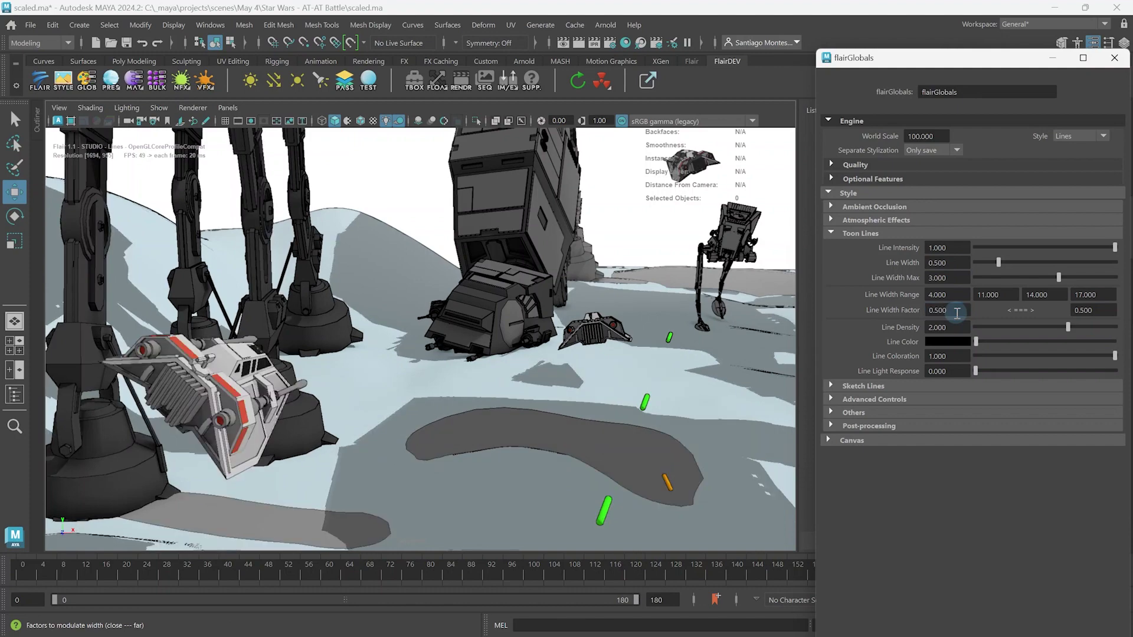